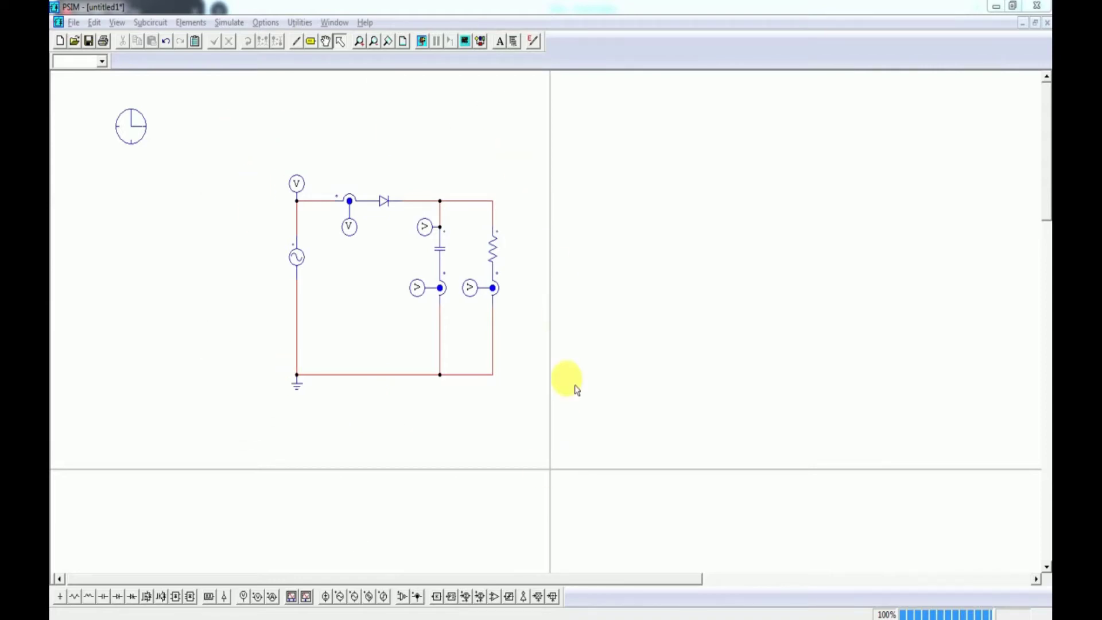
Step: Review the 169 V 60 Hz sine source, current sensor, 1000u capacitor and 50 Ω resistor parameters
{"action": "double_click", "coordinate": [298, 260]}
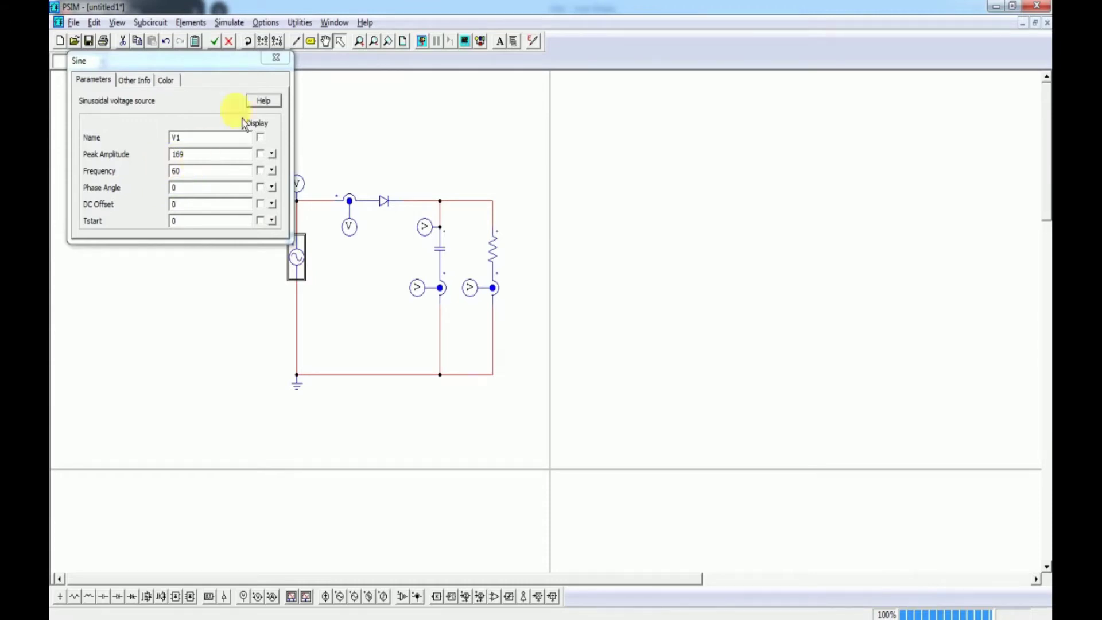
{"action": "left_click", "coordinate": [278, 59]}
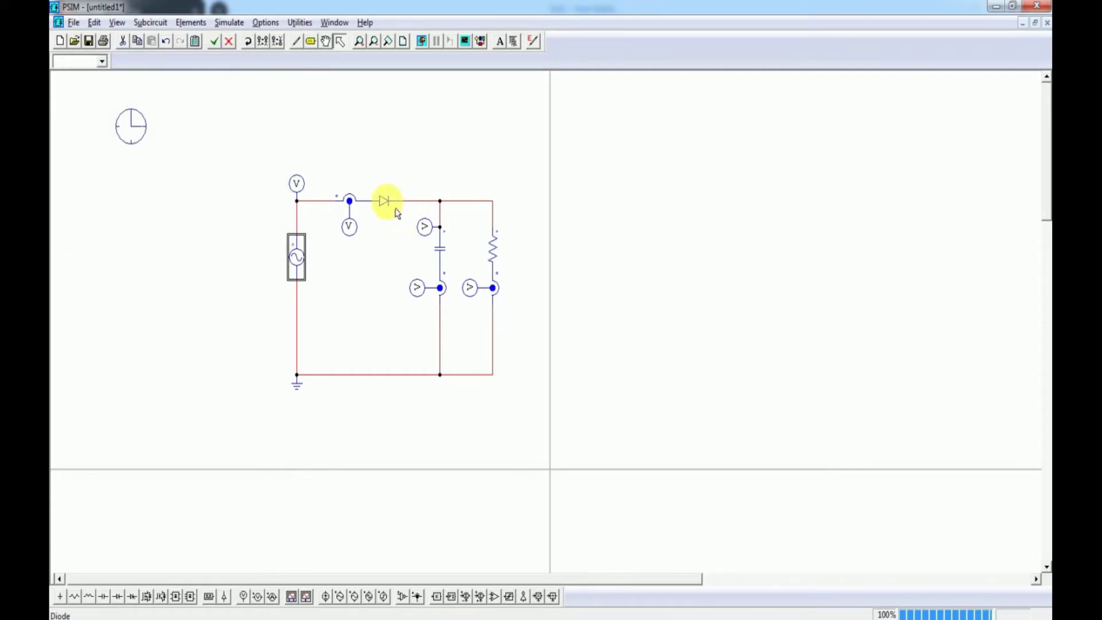
{"action": "double_click", "coordinate": [359, 207]}
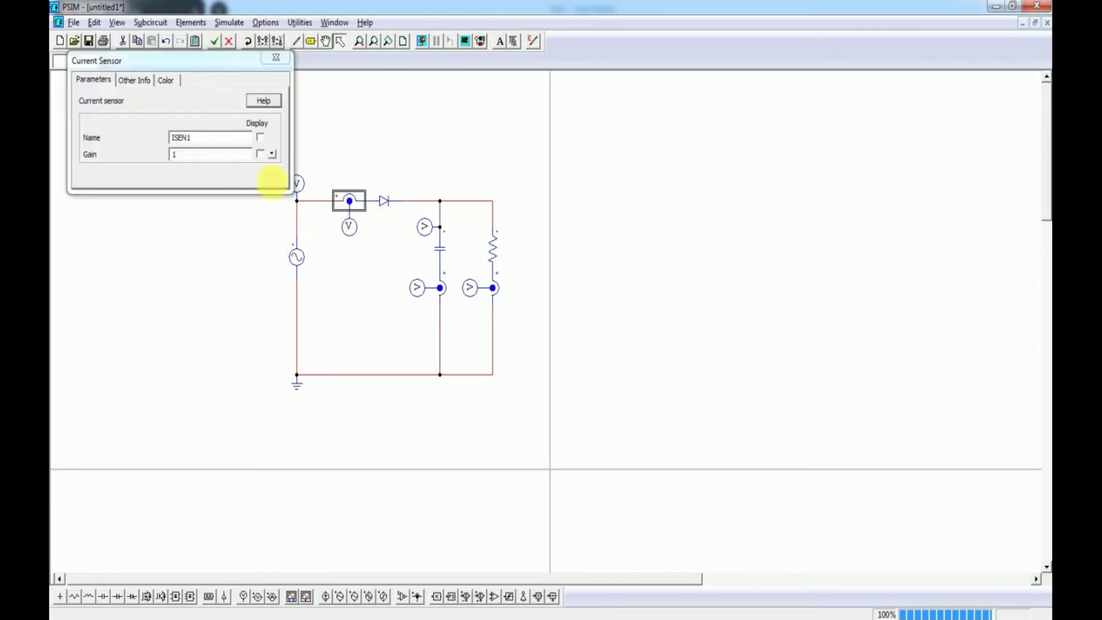
{"action": "left_click", "coordinate": [277, 58]}
{"action": "double_click", "coordinate": [441, 253]}
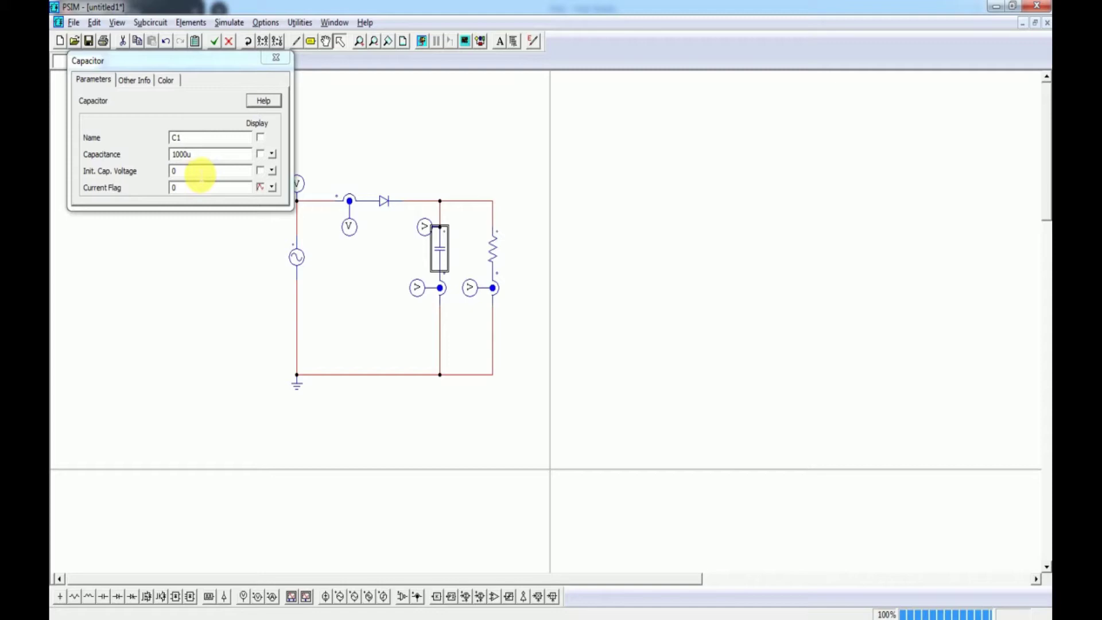
{"action": "left_click", "coordinate": [275, 57]}
{"action": "double_click", "coordinate": [499, 262]}
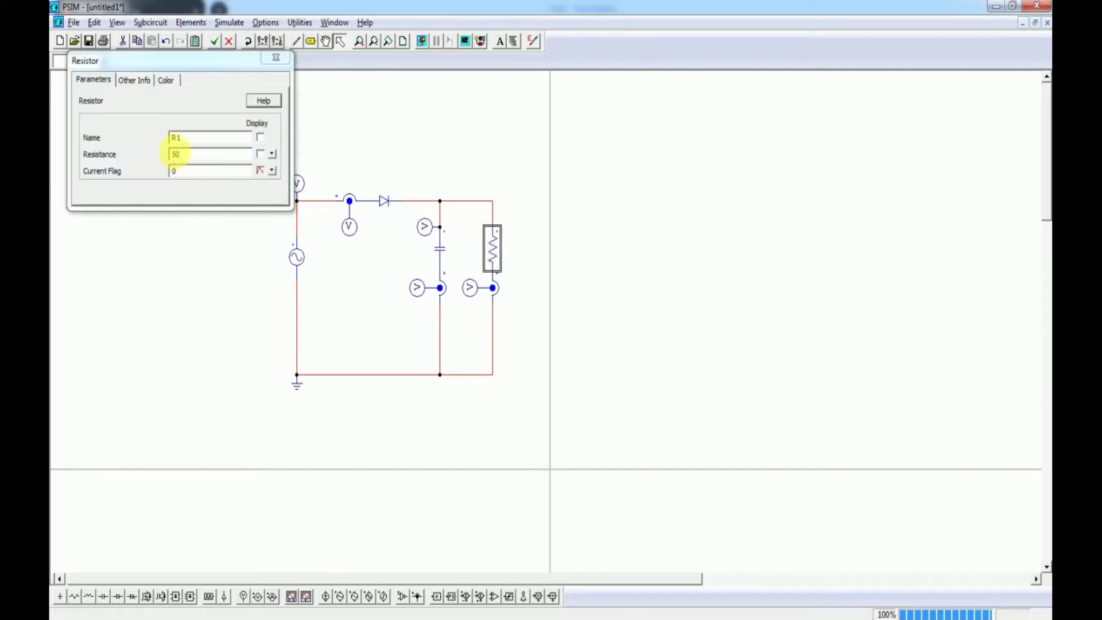
{"action": "left_click", "coordinate": [276, 58]}
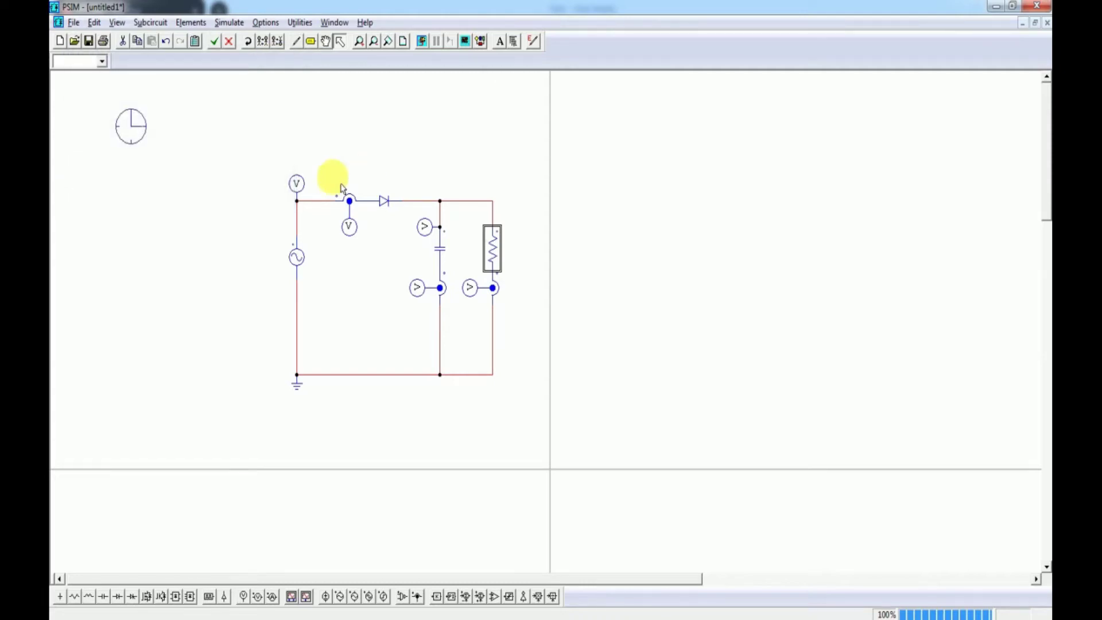
Step: Check the Simulation Control time settings and run the simulation
{"action": "double_click", "coordinate": [145, 141]}
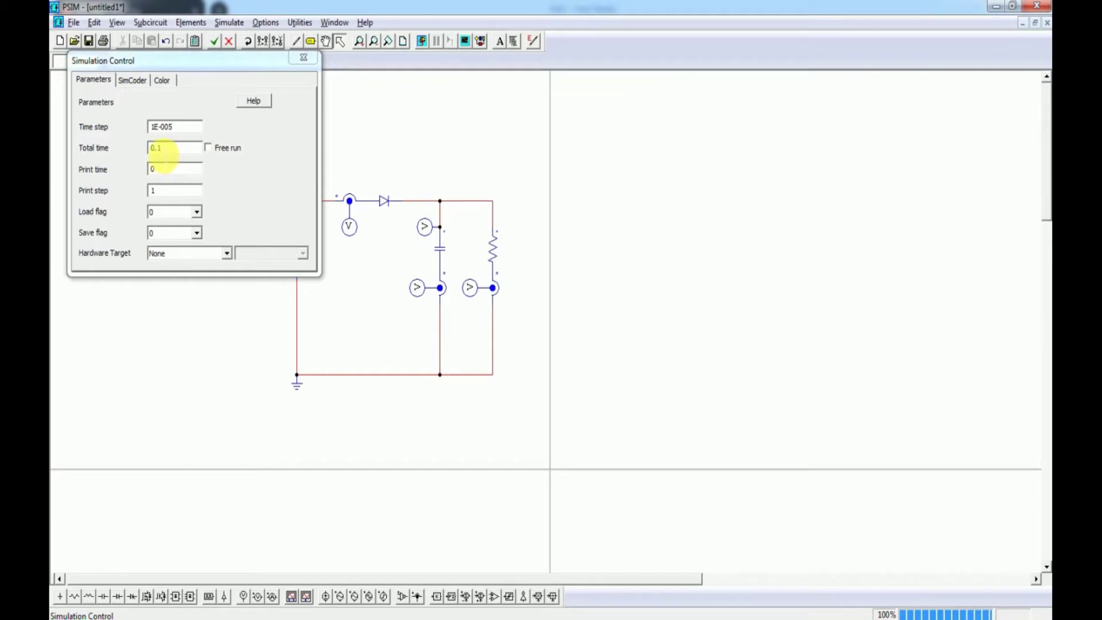
{"action": "left_click", "coordinate": [304, 58]}
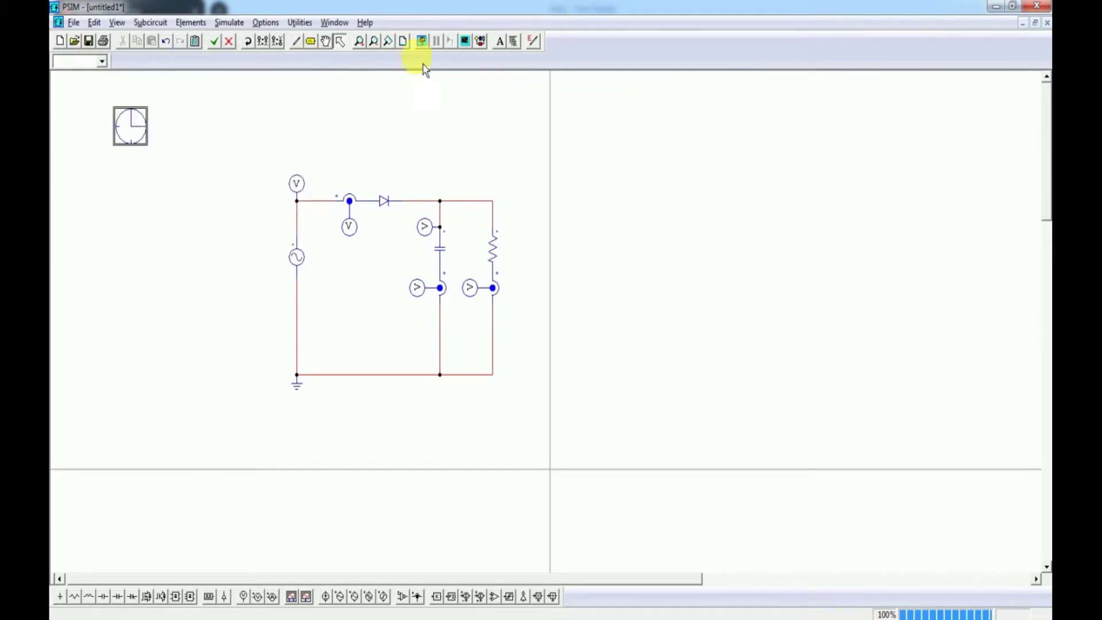
{"action": "left_click", "coordinate": [427, 48]}
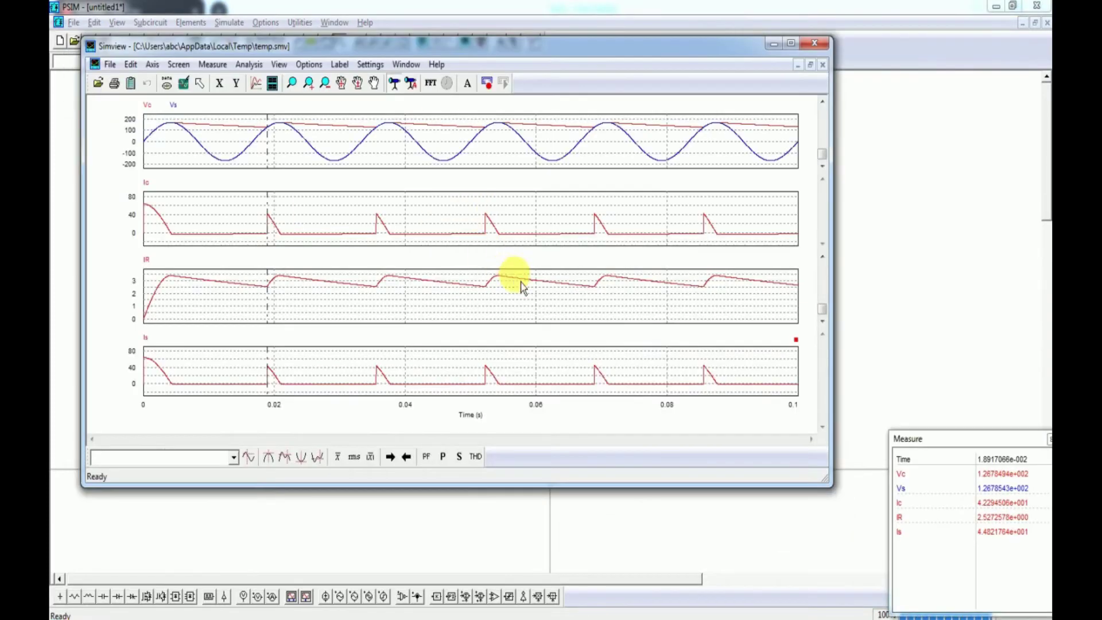
Step: Maximize Simview and draw the top plot's Vc and Vs curves with line thickness 3
{"action": "left_click", "coordinate": [791, 43]}
{"action": "right_click", "coordinate": [197, 112]}
{"action": "left_click", "coordinate": [182, 110]}
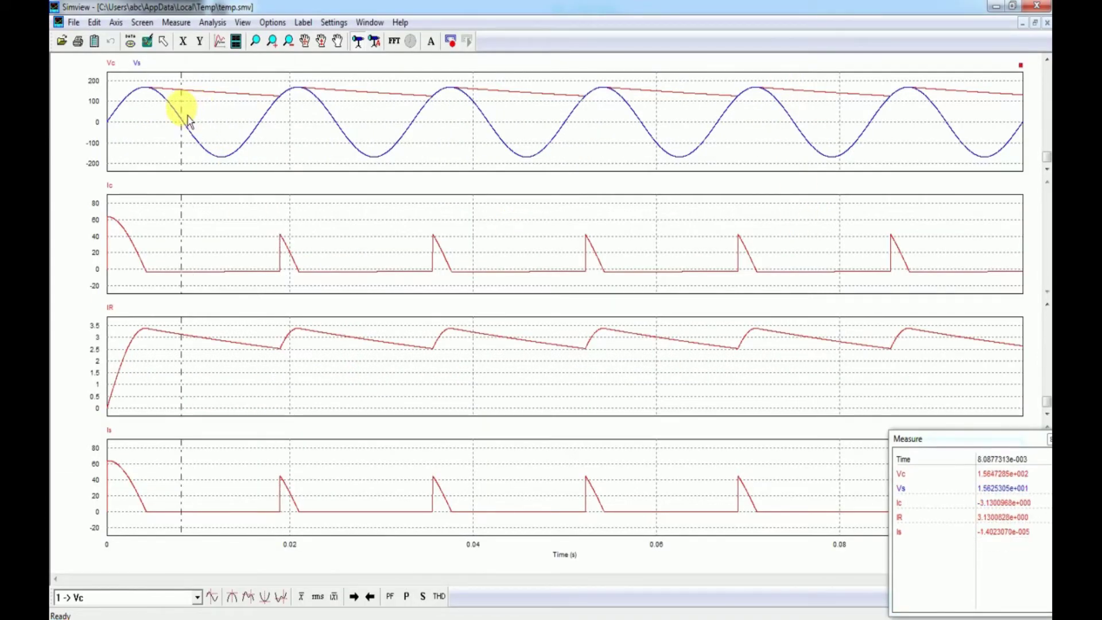
{"action": "double_click", "coordinate": [182, 110]}
{"action": "left_click", "coordinate": [449, 205]}
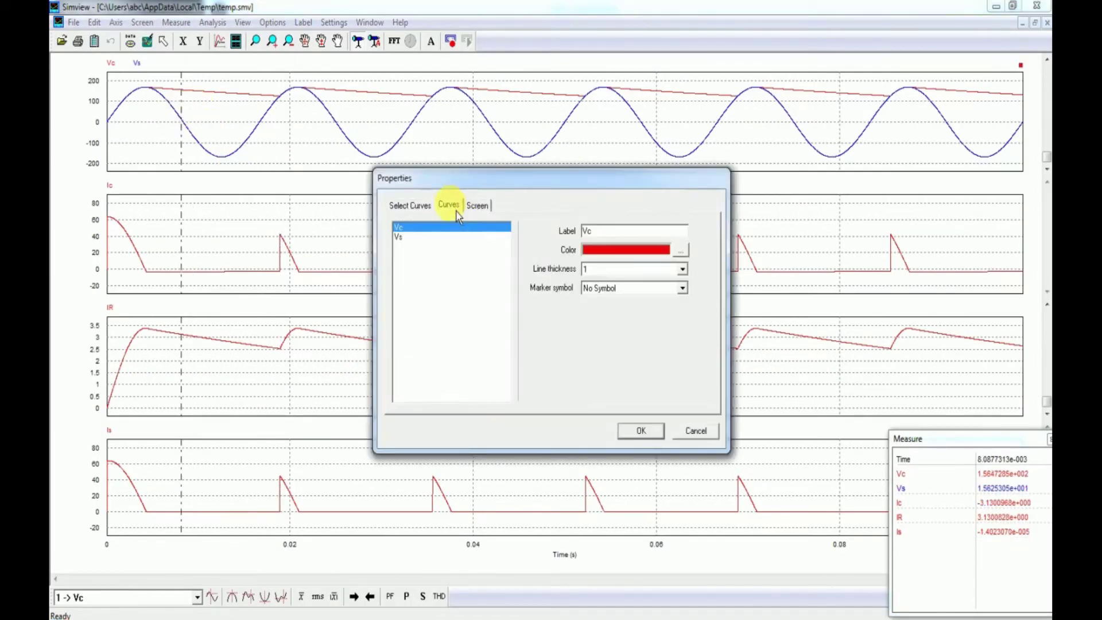
{"action": "left_click", "coordinate": [682, 270]}
{"action": "left_click", "coordinate": [659, 327]}
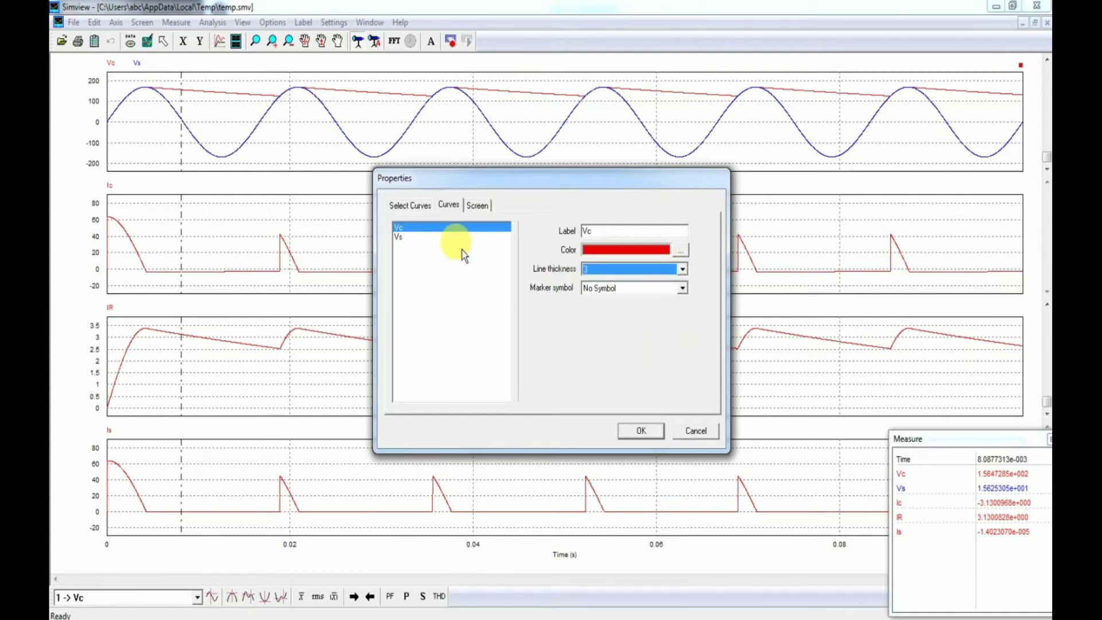
{"action": "left_click", "coordinate": [463, 246]}
{"action": "left_click", "coordinate": [682, 269]}
{"action": "left_click", "coordinate": [651, 320]}
{"action": "left_click", "coordinate": [641, 430]}
Step: Set the Is curve's line thickness to 3
{"action": "left_click", "coordinate": [447, 468]}
{"action": "double_click", "coordinate": [453, 470]}
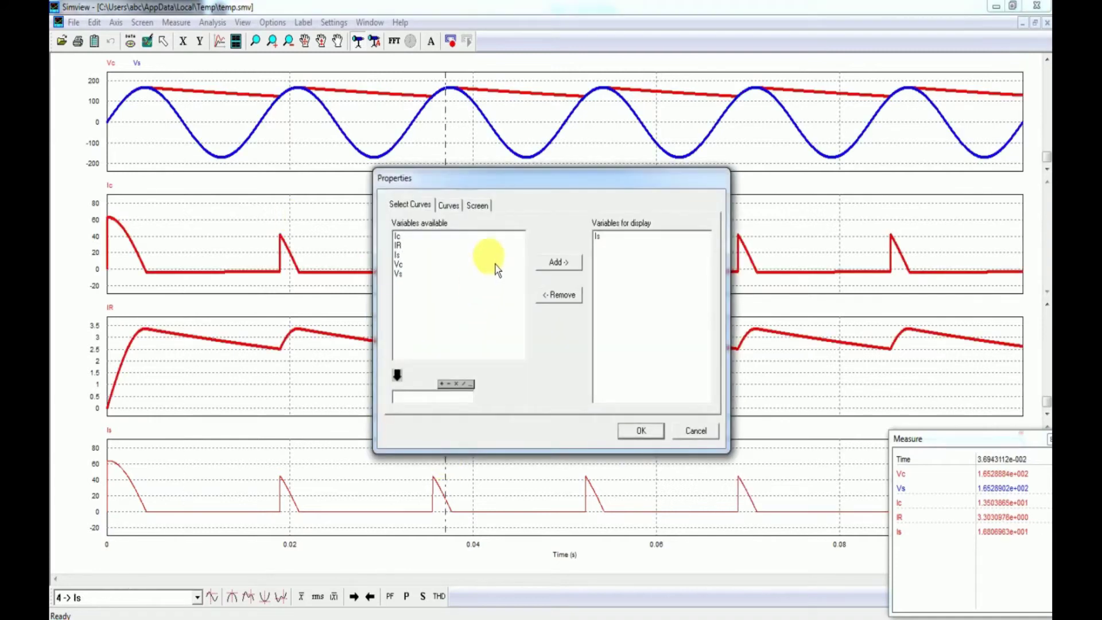
{"action": "left_click", "coordinate": [457, 218]}
{"action": "left_click", "coordinate": [632, 269]}
{"action": "left_click", "coordinate": [643, 321]}
{"action": "left_click", "coordinate": [656, 438]}
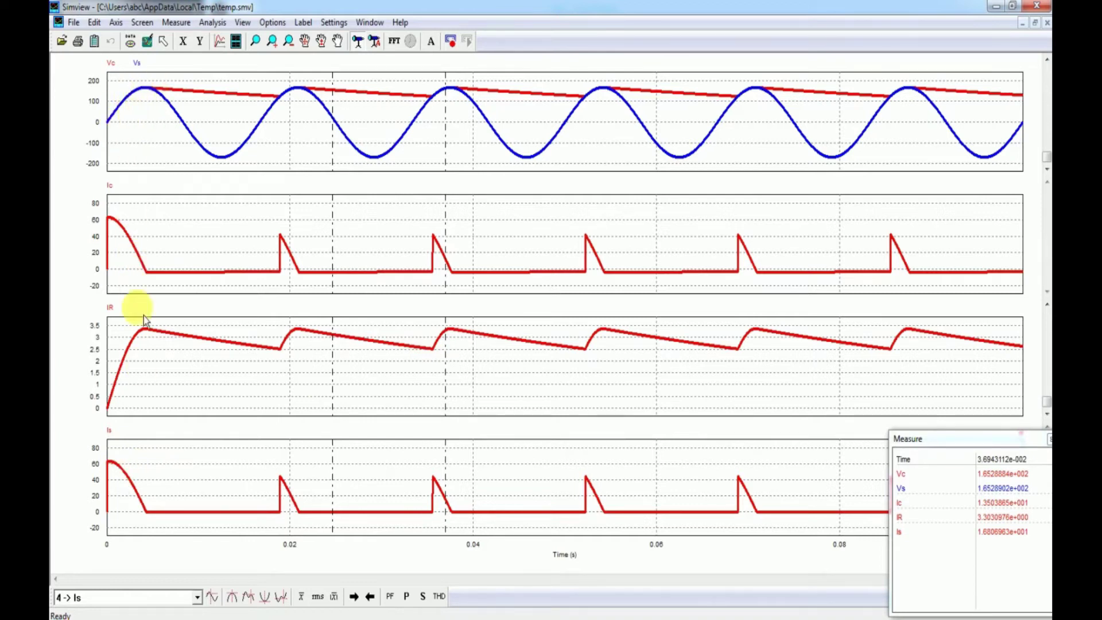
Step: Replace Ic with Vc in the second plot's displayed curves
{"action": "left_click", "coordinate": [118, 196]}
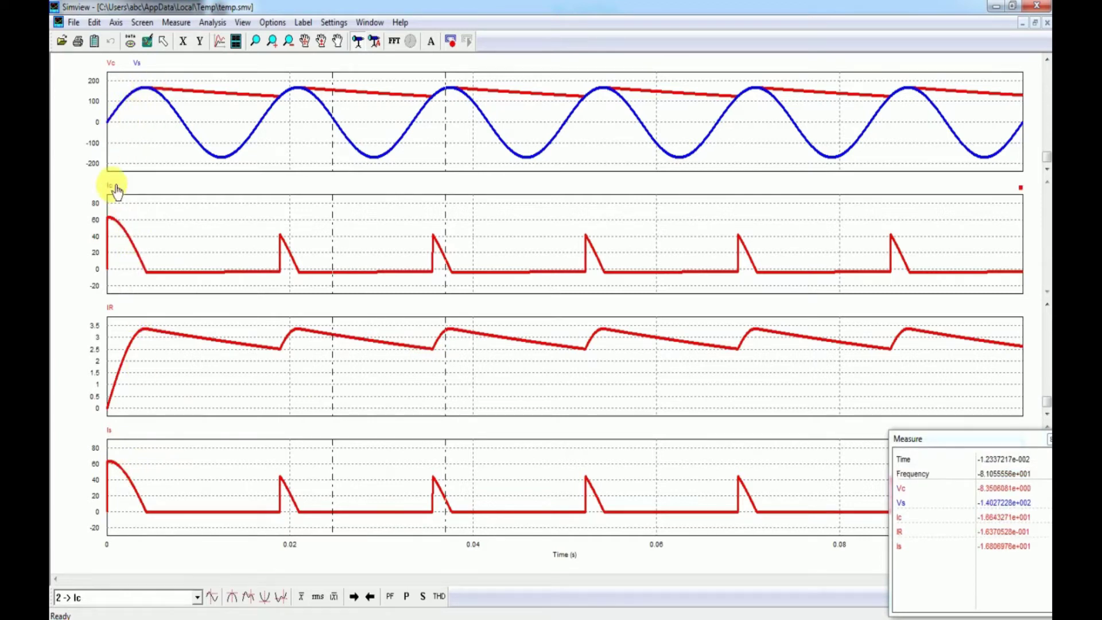
{"action": "double_click", "coordinate": [118, 198]}
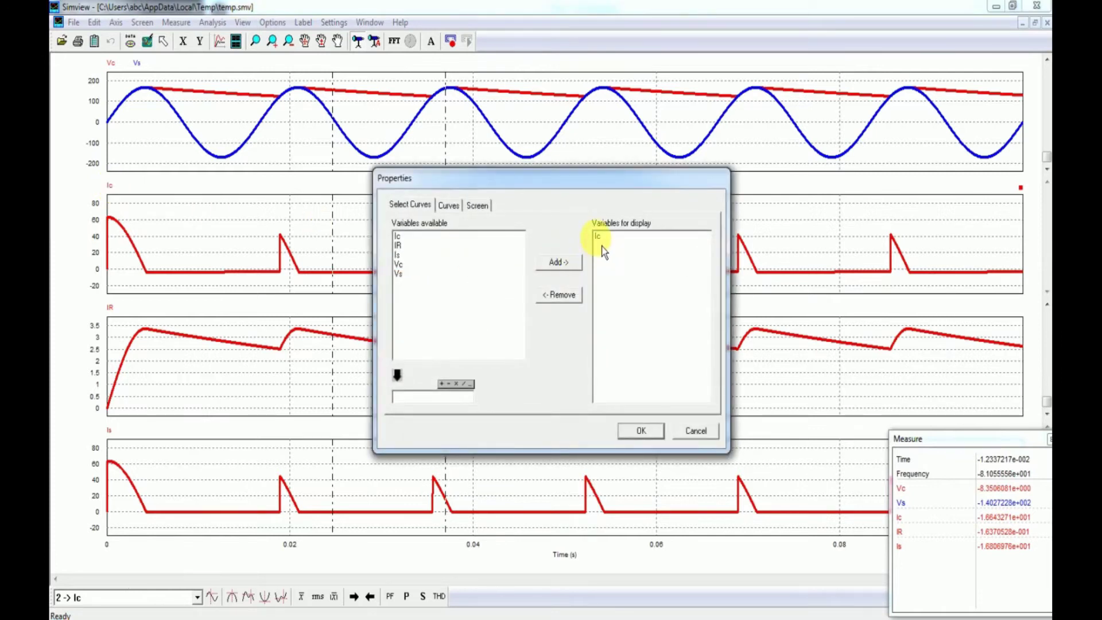
{"action": "double_click", "coordinate": [411, 265]}
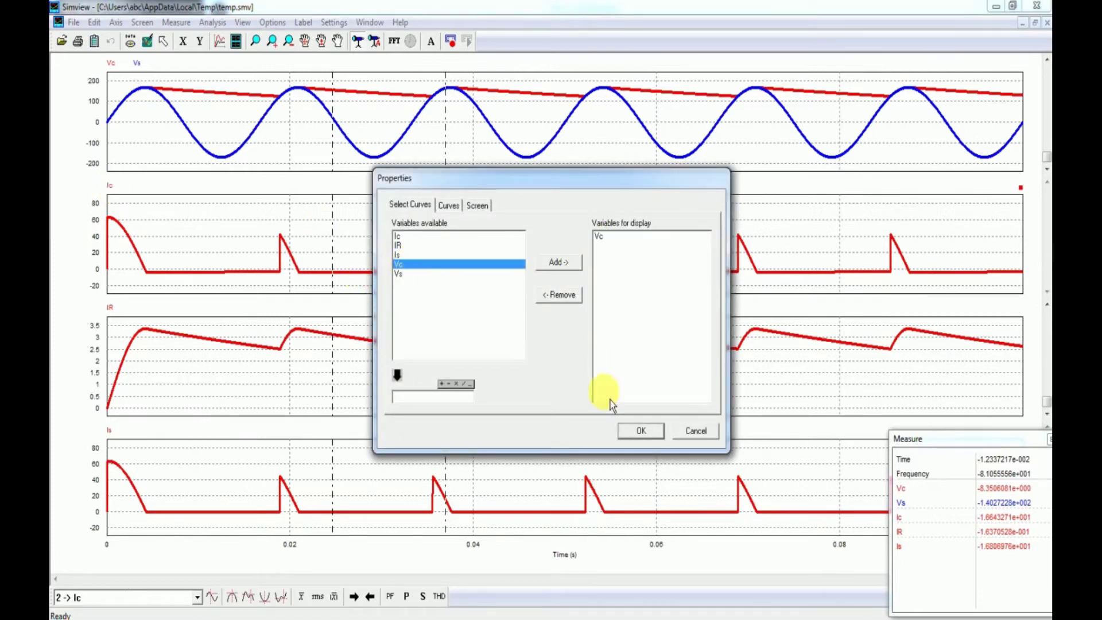
{"action": "left_click", "coordinate": [640, 431]}
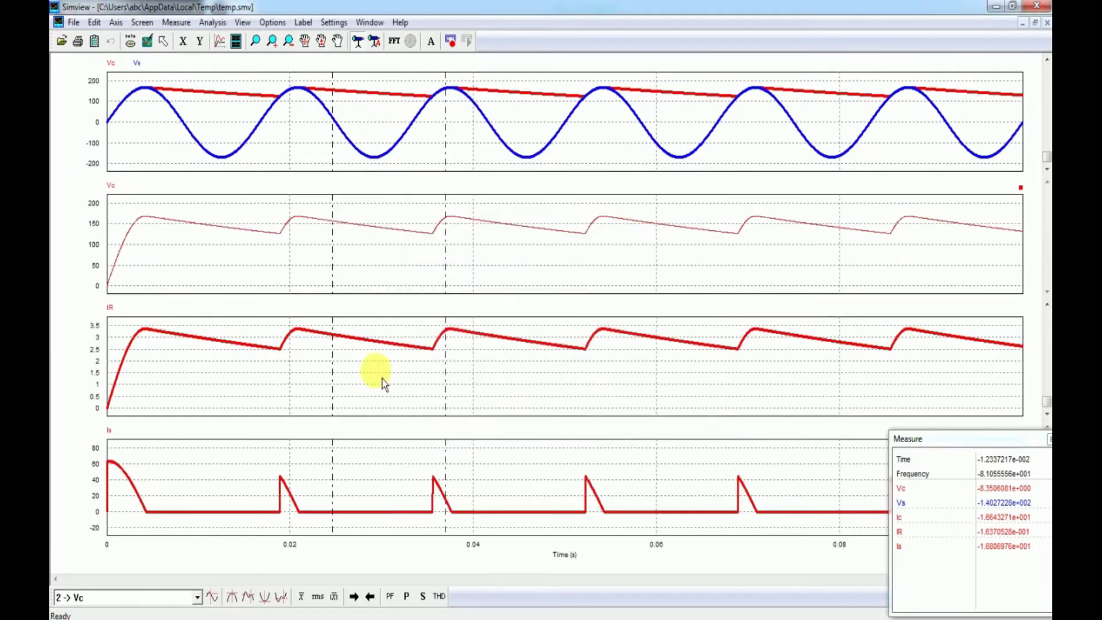
Step: Give the Vc curve a thicker line
{"action": "double_click", "coordinate": [172, 226]}
{"action": "left_click", "coordinate": [449, 205]}
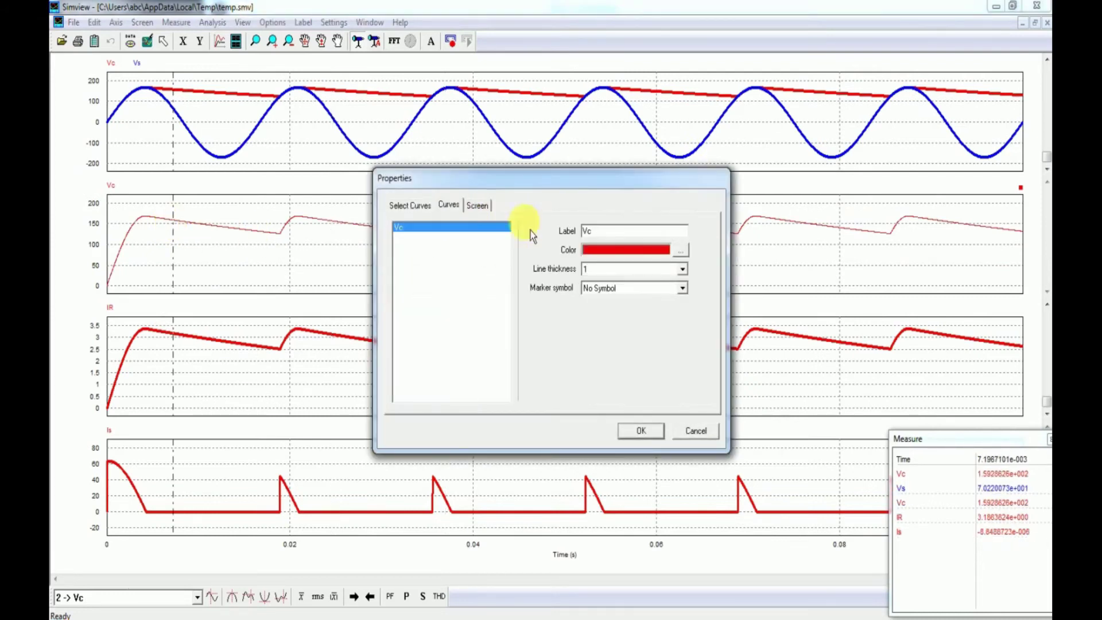
{"action": "left_click", "coordinate": [652, 266]}
{"action": "left_click", "coordinate": [658, 322]}
{"action": "left_click", "coordinate": [656, 436]}
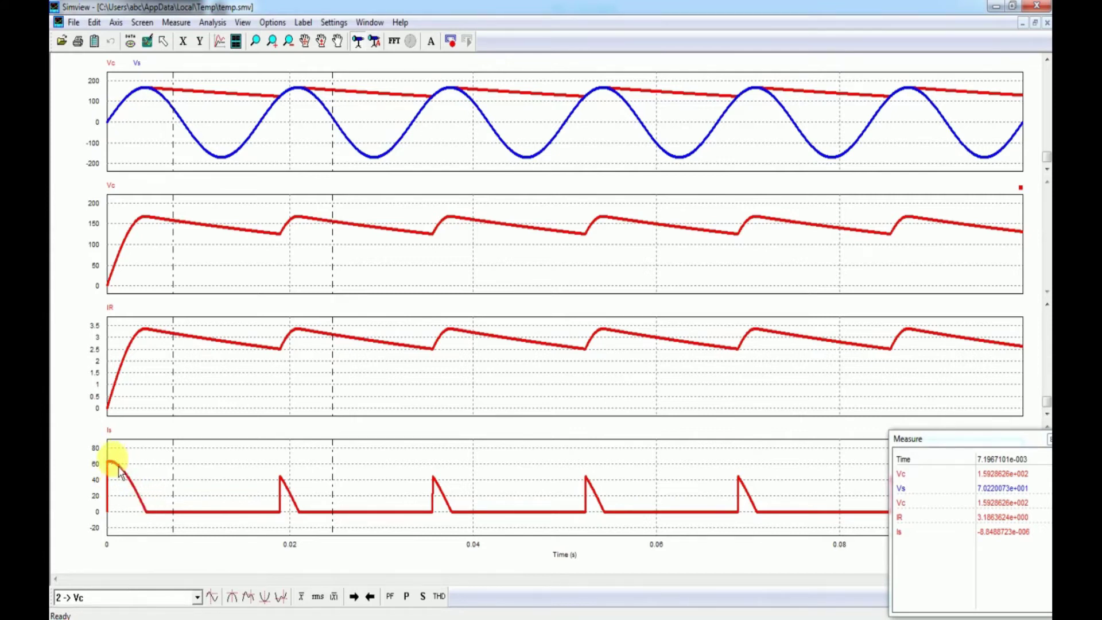
Step: Move the measurement line to 0.0190 s, reading Vc and Vs 129.6 V, IR 2.58 A, Is 43.6 A
{"action": "left_click_drag", "start_coordinate": [338, 219], "coordinate": [116, 293]}
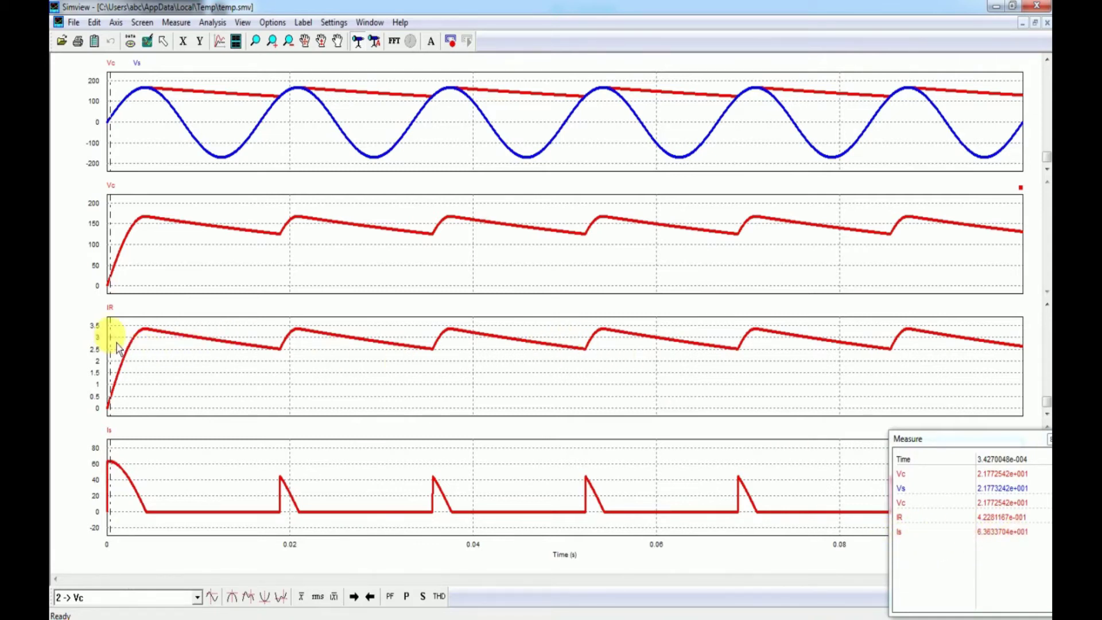
{"action": "left_click_drag", "start_coordinate": [116, 347], "coordinate": [286, 365]}
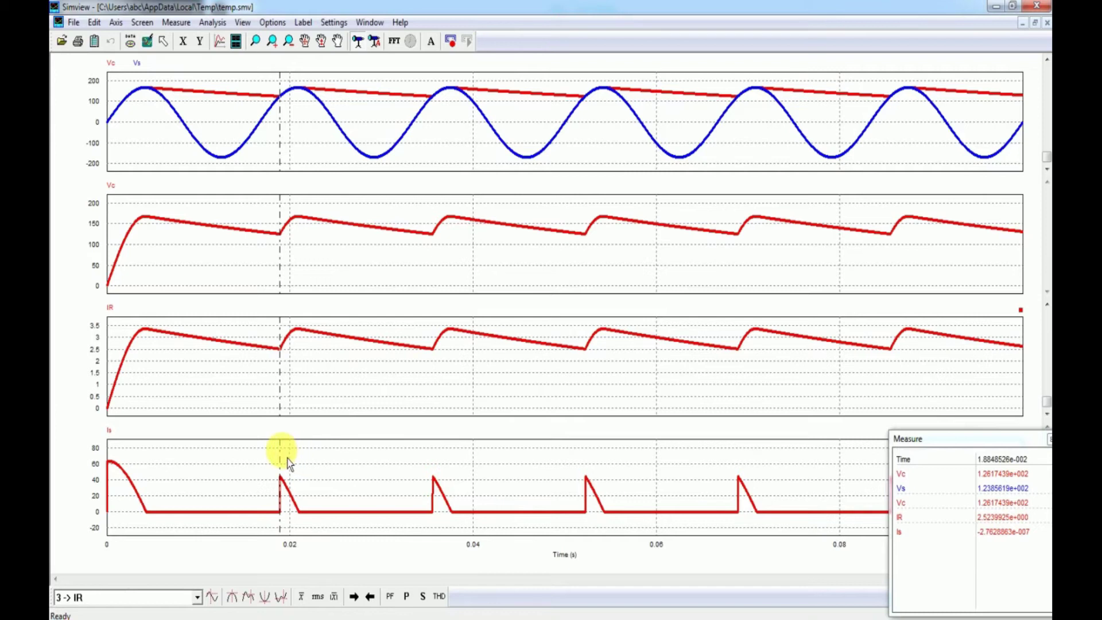
{"action": "key", "text": "Right"}
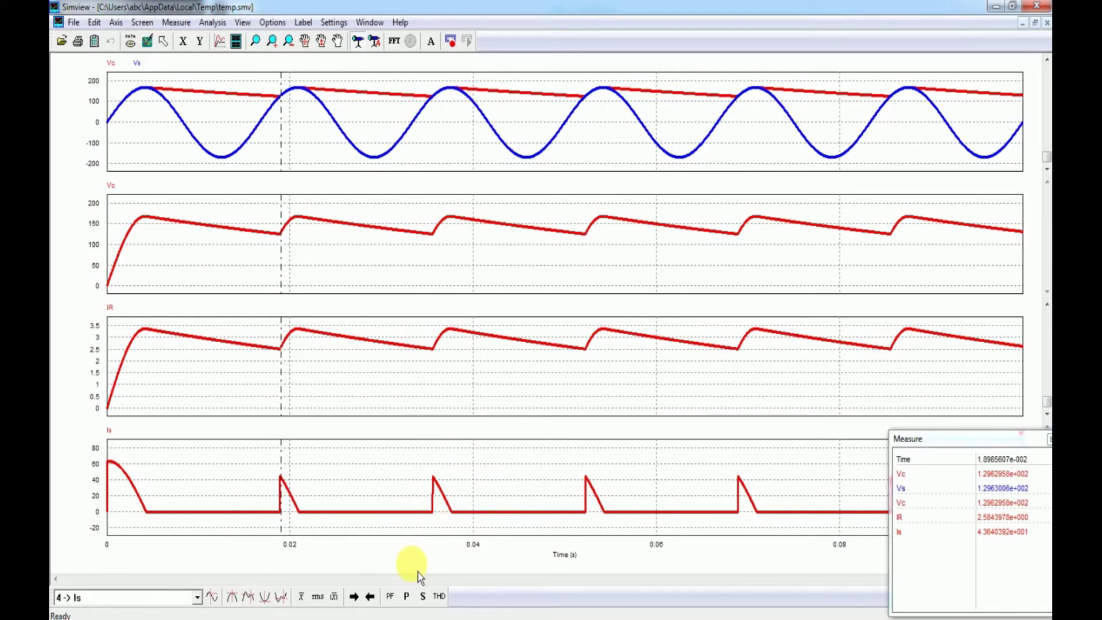
Step: Measure the power factor, then swap Vc for Is in the top plot
{"action": "left_click", "coordinate": [392, 597]}
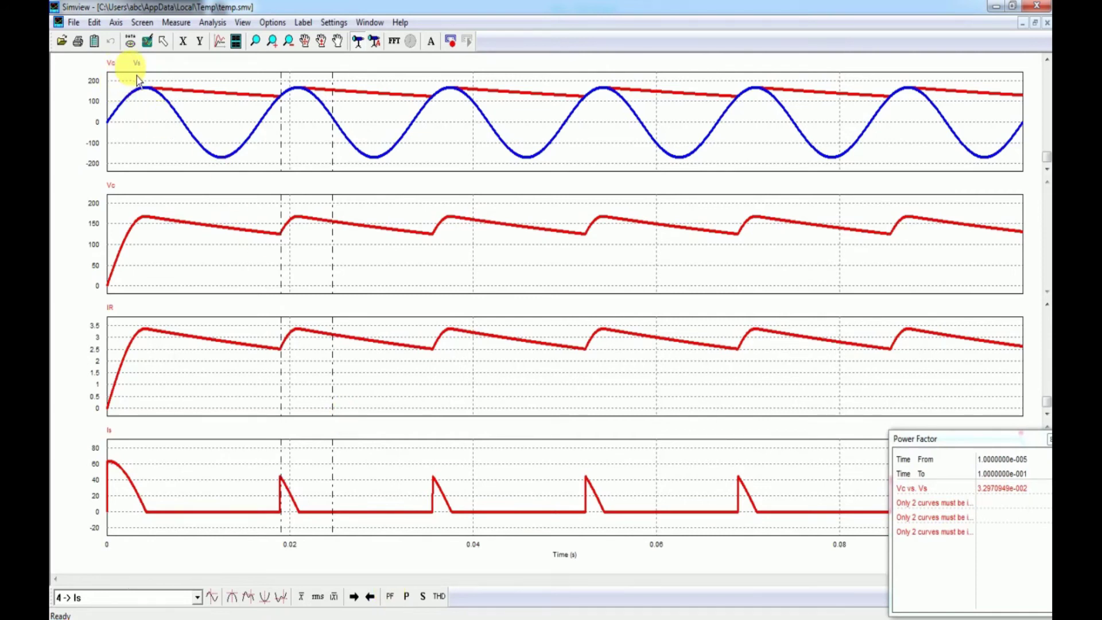
{"action": "double_click", "coordinate": [115, 80]}
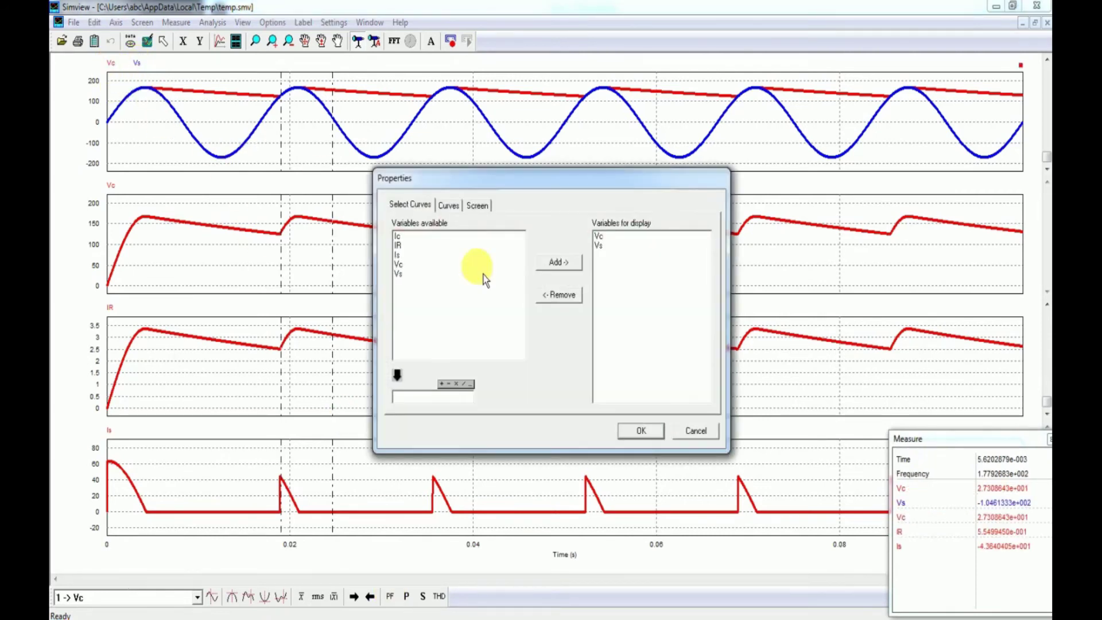
{"action": "left_click", "coordinate": [606, 237]}
{"action": "double_click", "coordinate": [608, 241]}
{"action": "double_click", "coordinate": [412, 256]}
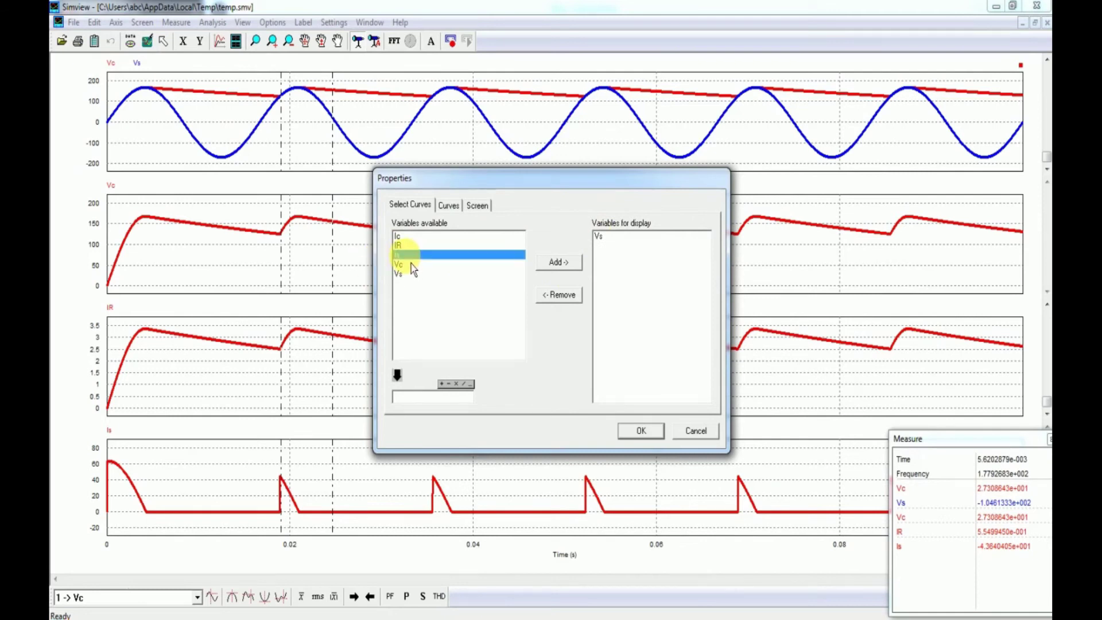
{"action": "left_click", "coordinate": [656, 437]}
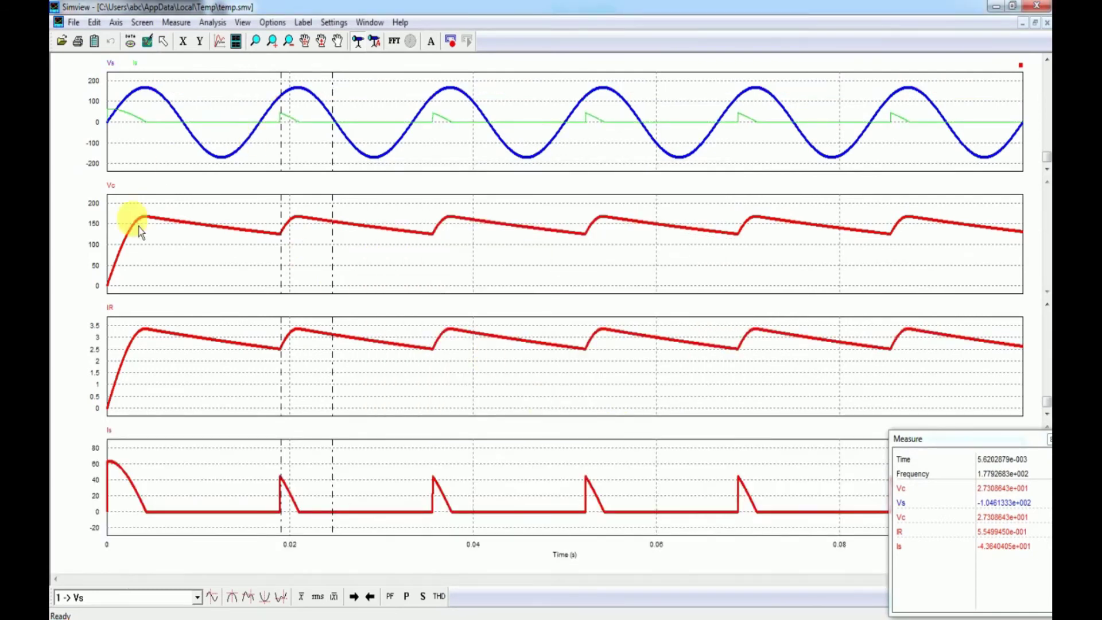
Step: Delete the Vc, Vs/Is and IR plot panels with Screen > Delete Screen
{"action": "left_click", "coordinate": [142, 23]}
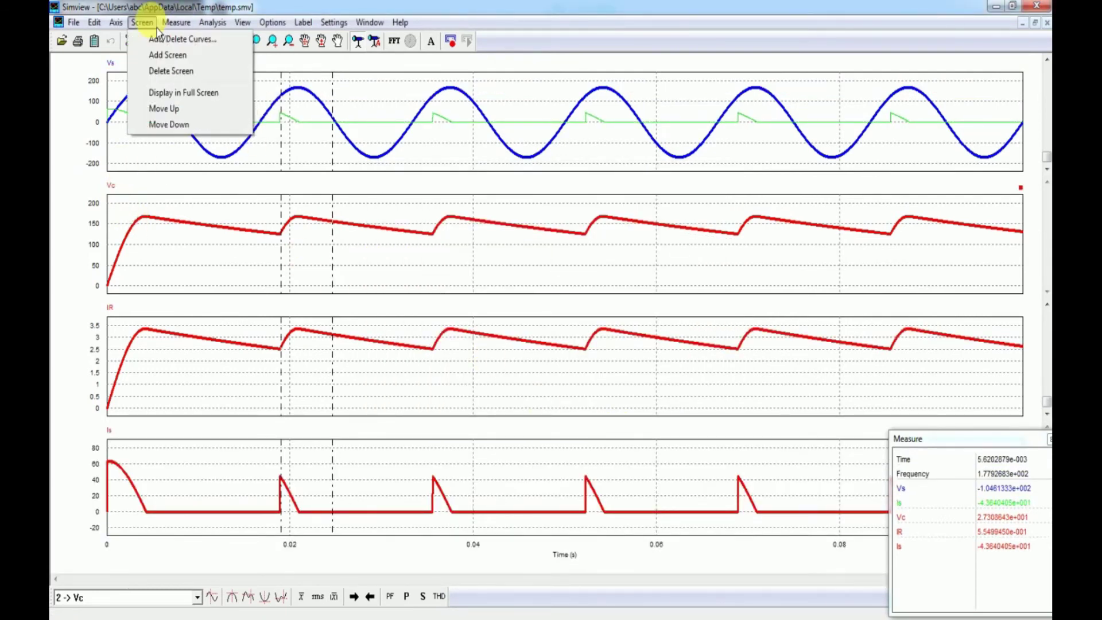
{"action": "left_click", "coordinate": [179, 72]}
{"action": "left_click", "coordinate": [141, 23]}
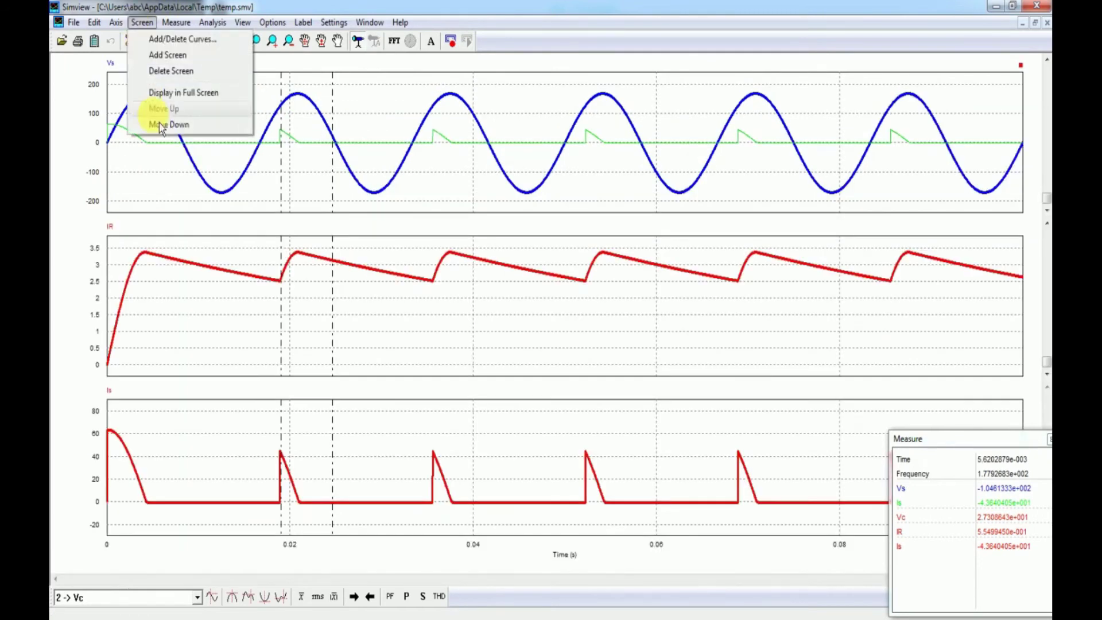
{"action": "left_click", "coordinate": [173, 72]}
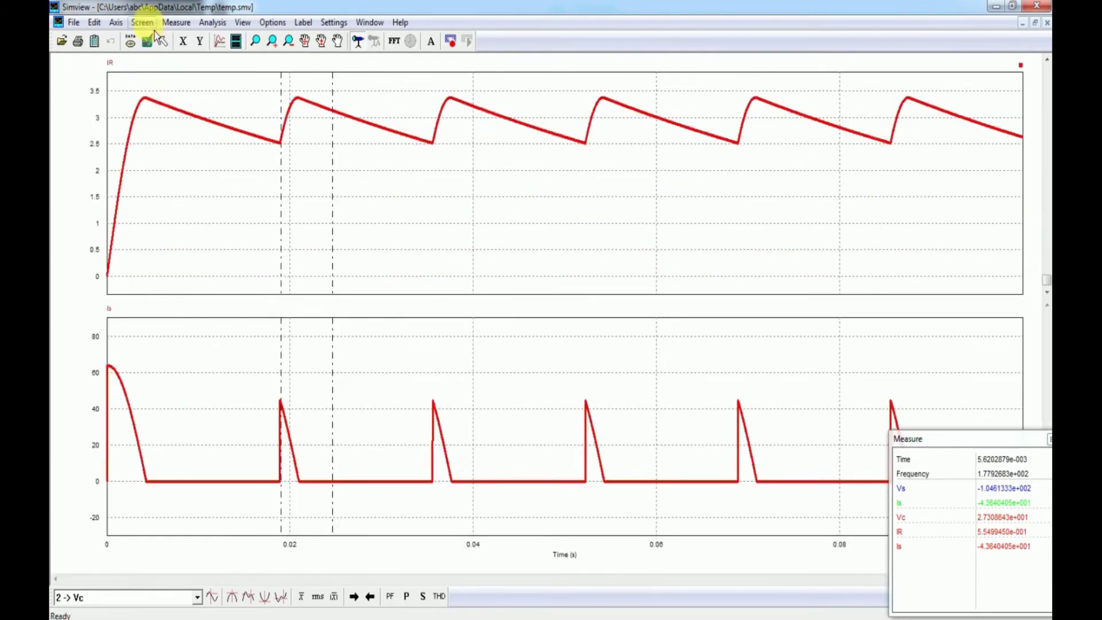
{"action": "left_click", "coordinate": [142, 22]}
{"action": "left_click", "coordinate": [183, 74]}
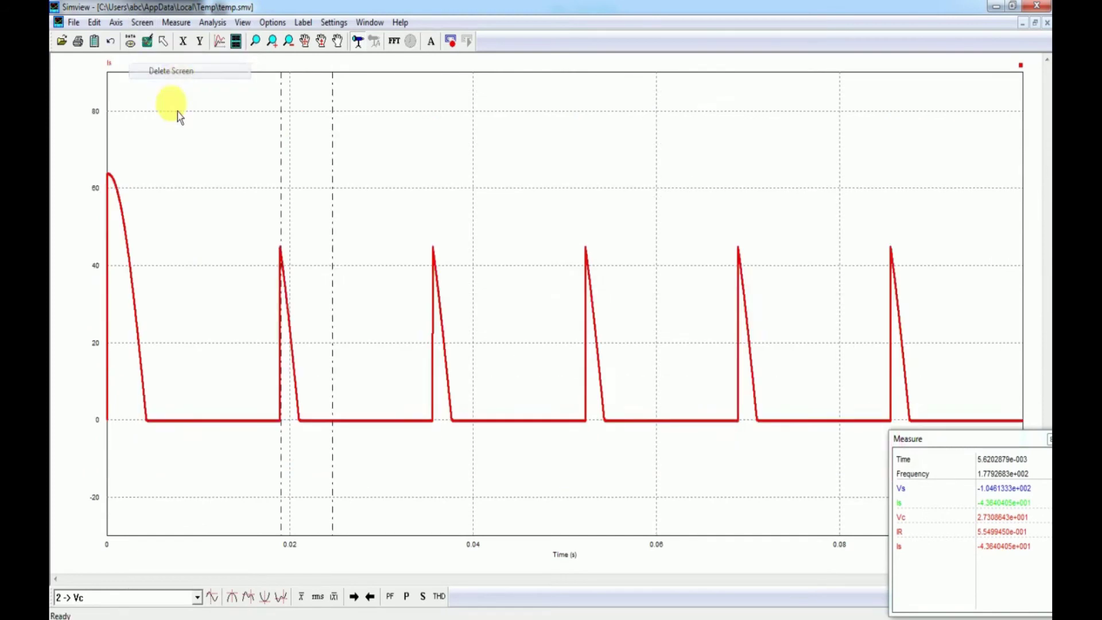
Step: Add Vs to the Is plot
{"action": "double_click", "coordinate": [110, 63]}
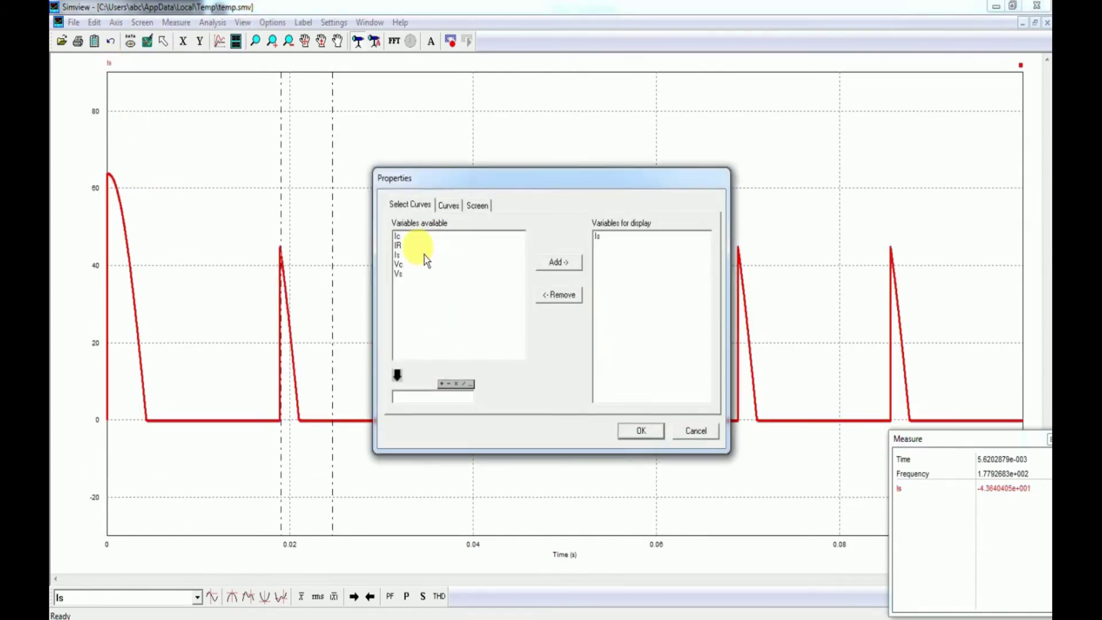
{"action": "double_click", "coordinate": [402, 273]}
{"action": "left_click", "coordinate": [641, 432]}
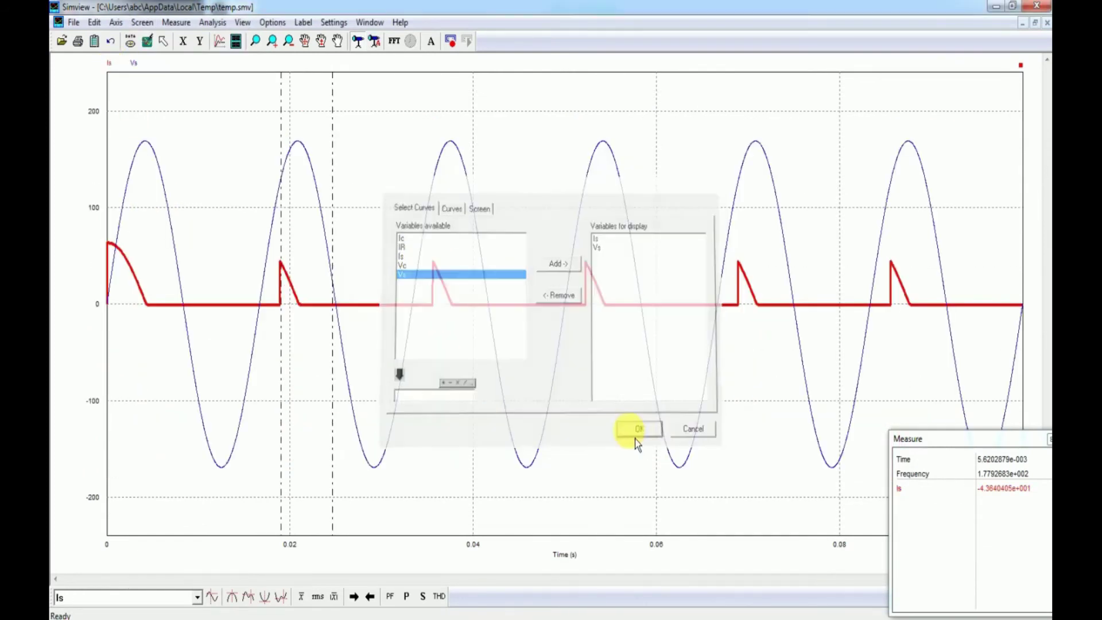
Step: Thicken the Is and Vs lines and measure their power factor, 0.3387
{"action": "double_click", "coordinate": [160, 173]}
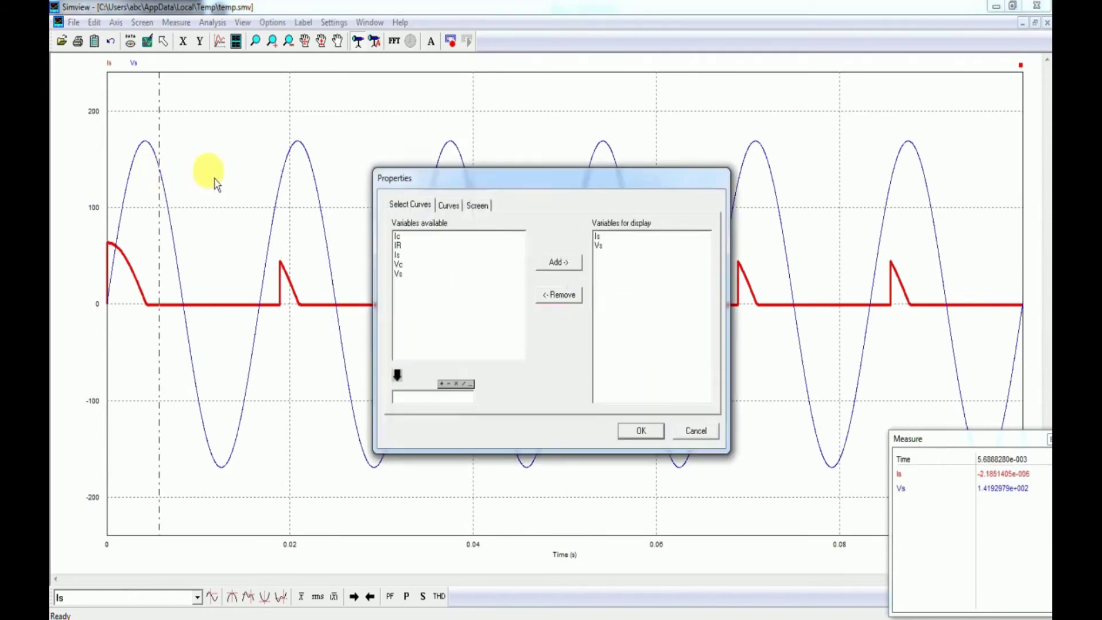
{"action": "left_click", "coordinate": [451, 206]}
{"action": "left_click", "coordinate": [657, 270]}
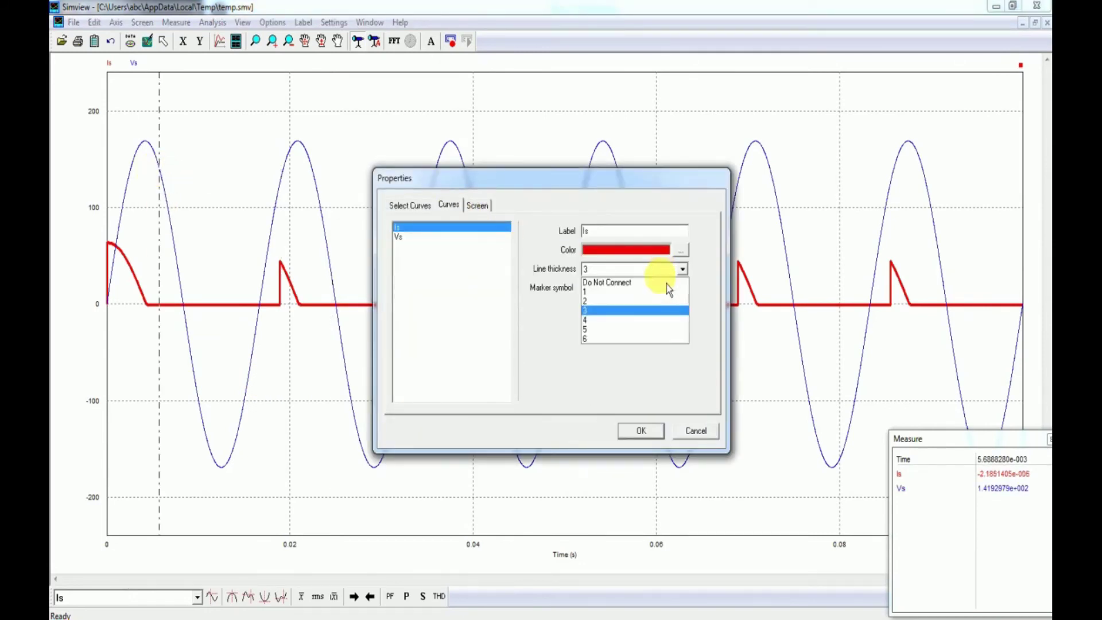
{"action": "left_click", "coordinate": [658, 316]}
{"action": "left_click", "coordinate": [444, 237]}
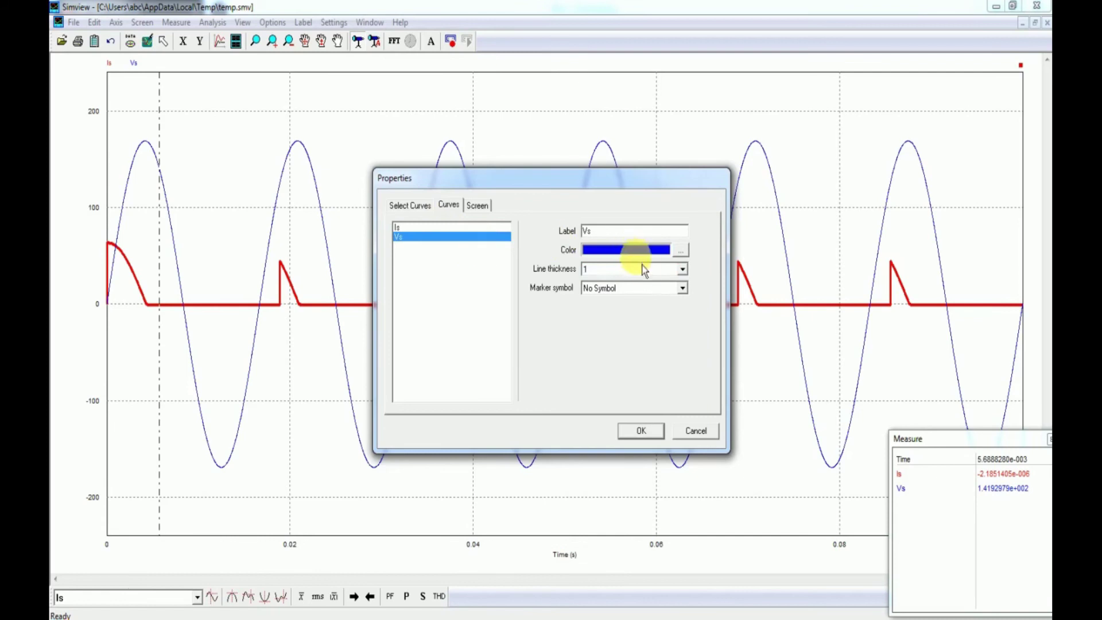
{"action": "left_click", "coordinate": [642, 268]}
{"action": "left_click", "coordinate": [644, 318]}
{"action": "left_click", "coordinate": [641, 431]}
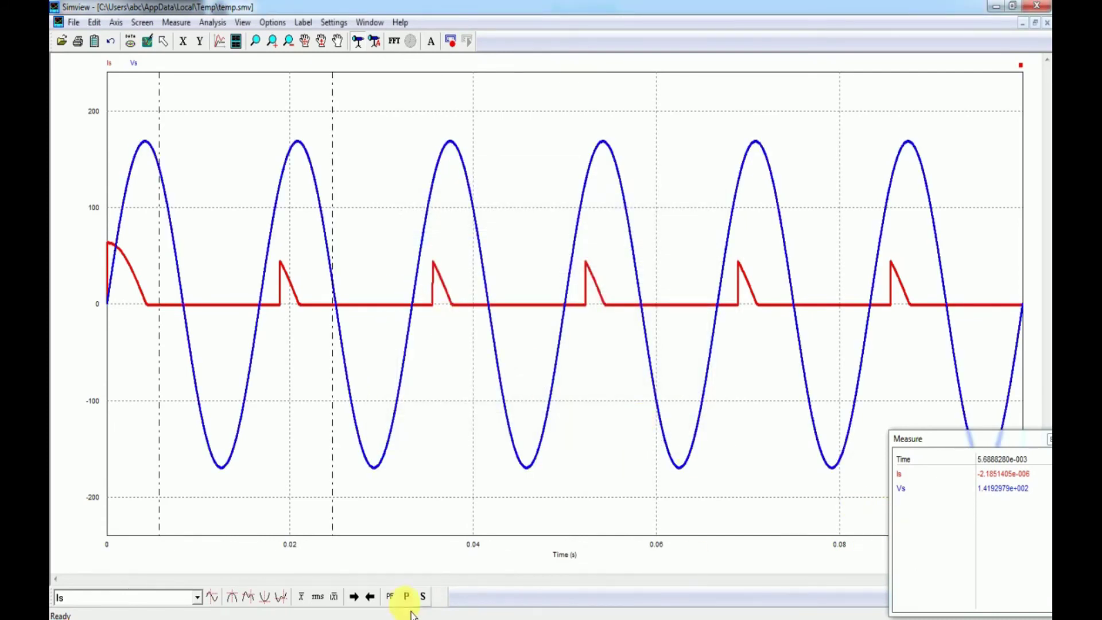
{"action": "left_click", "coordinate": [389, 601]}
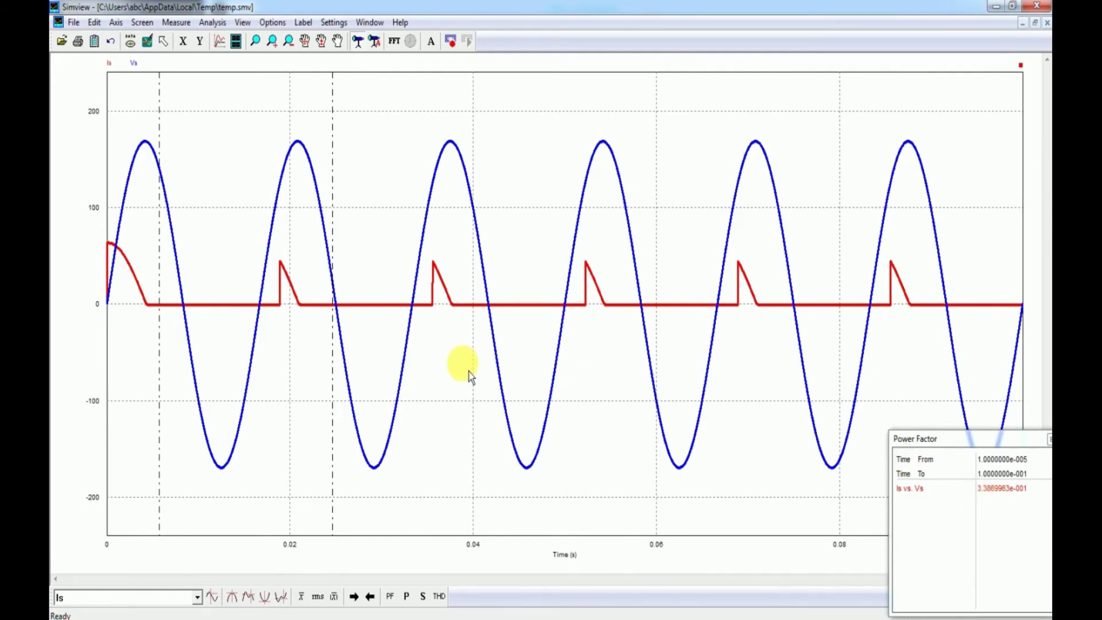
Step: Close temp.smv and minimize Simview to show the rectifier schematic
{"action": "left_click", "coordinate": [1047, 23]}
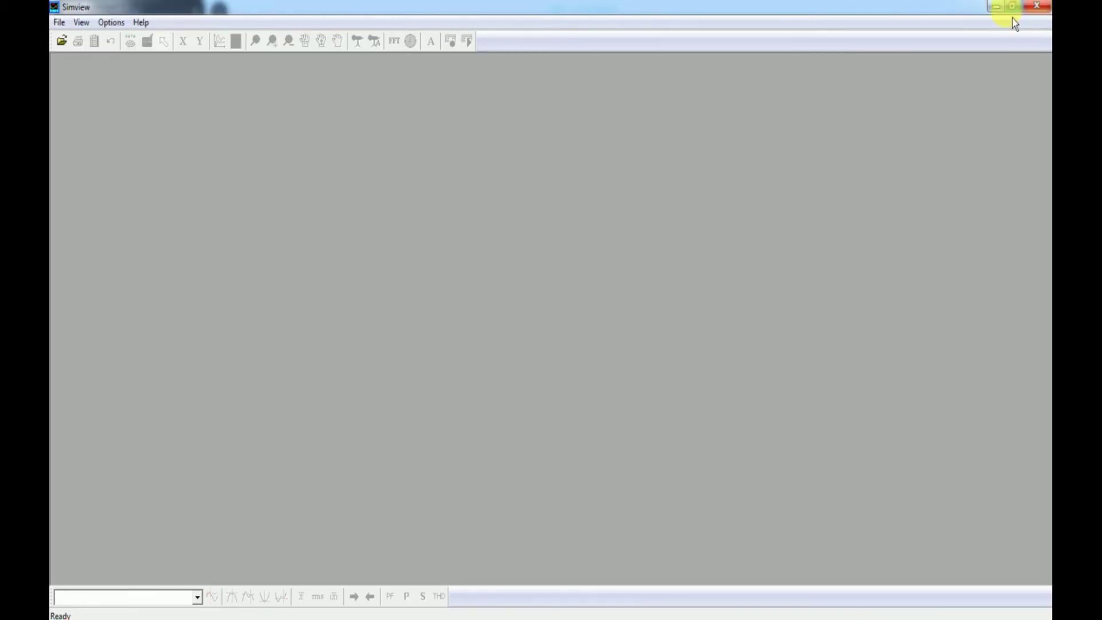
{"action": "left_click", "coordinate": [997, 7]}
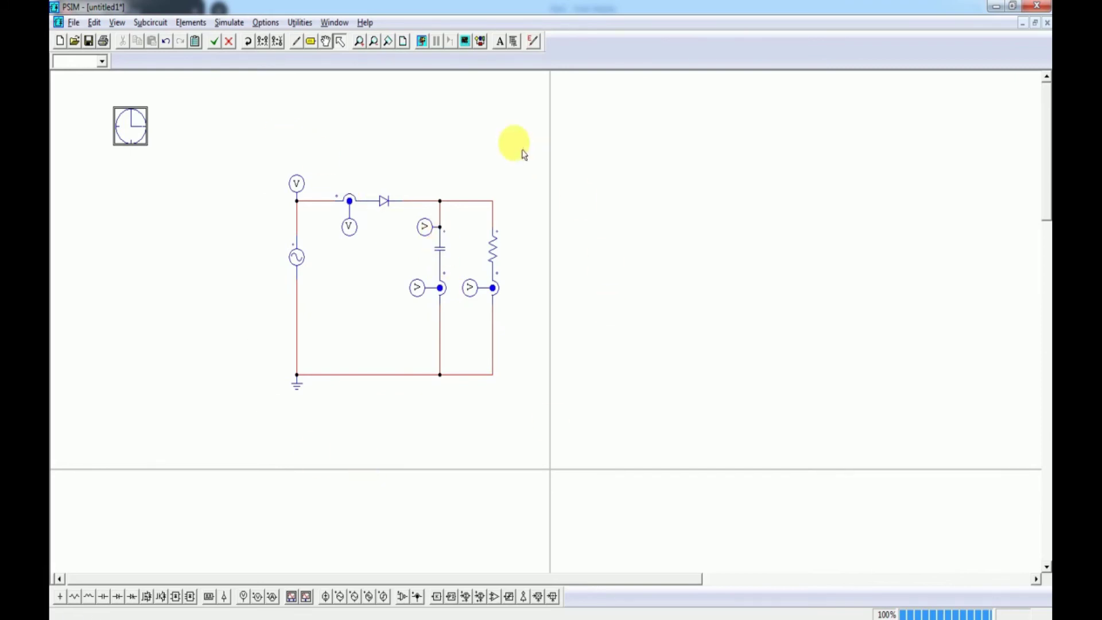
{"action": "double_click", "coordinate": [441, 249]}
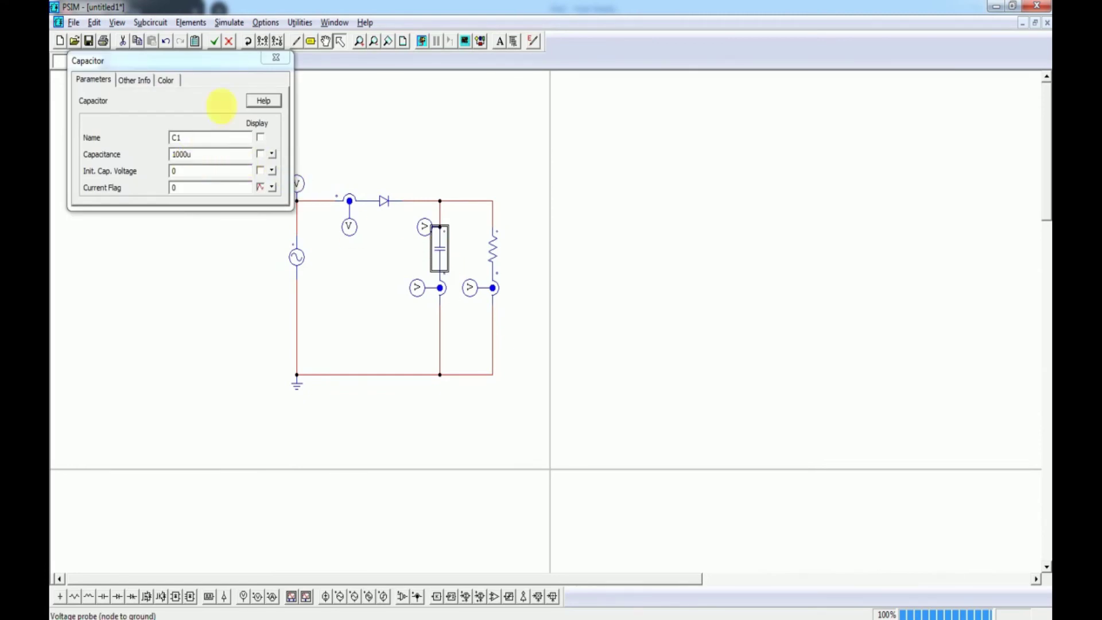
{"action": "left_click", "coordinate": [279, 66]}
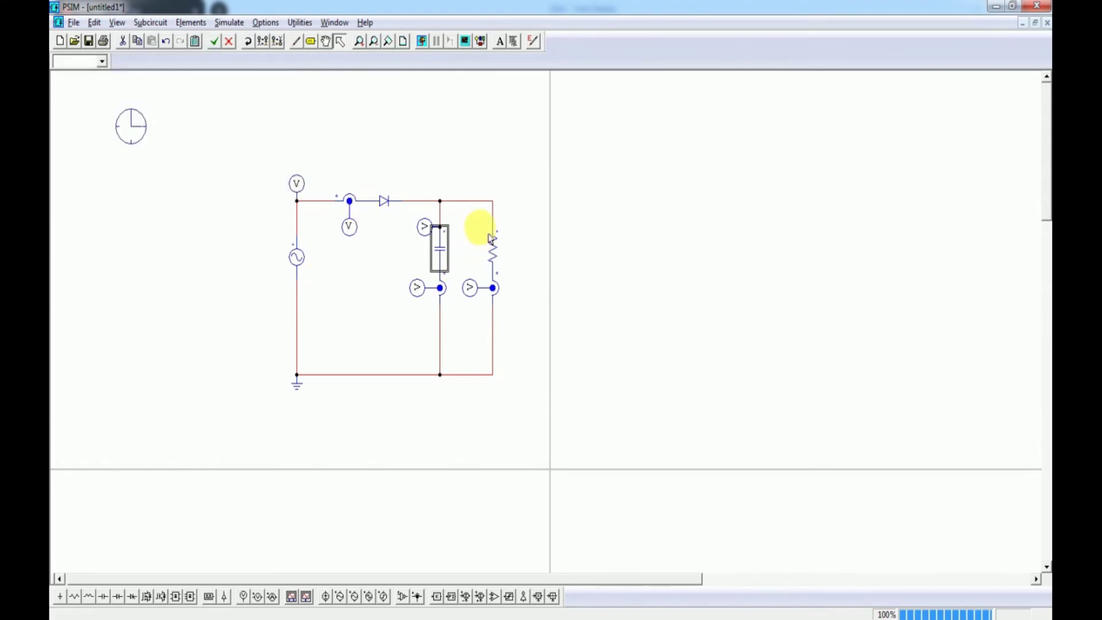